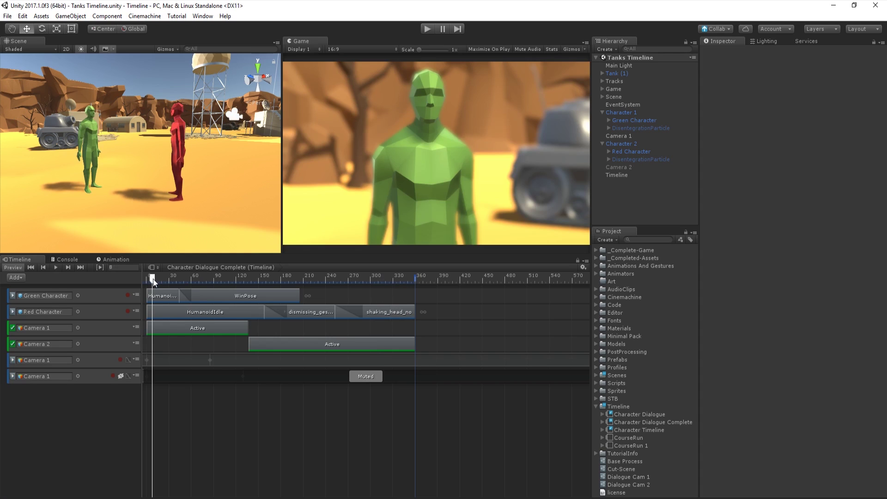
- Preview the completed dialogue timeline
key("space")
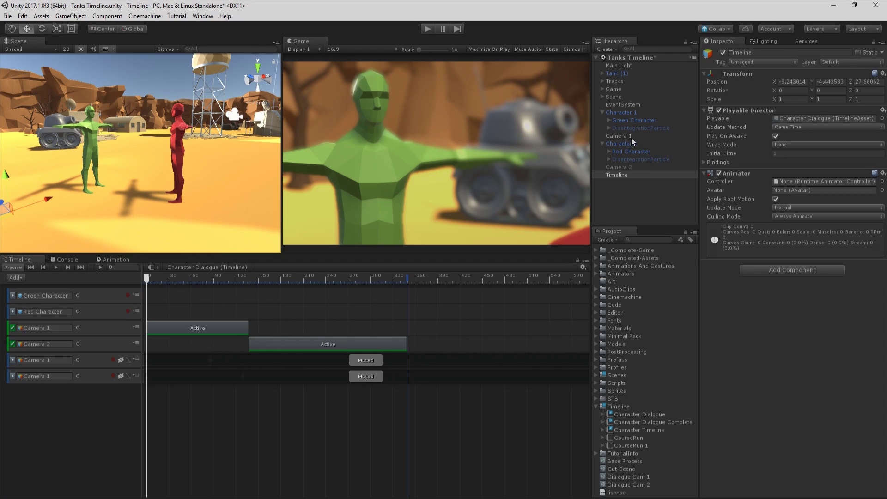
left_click(623, 135)
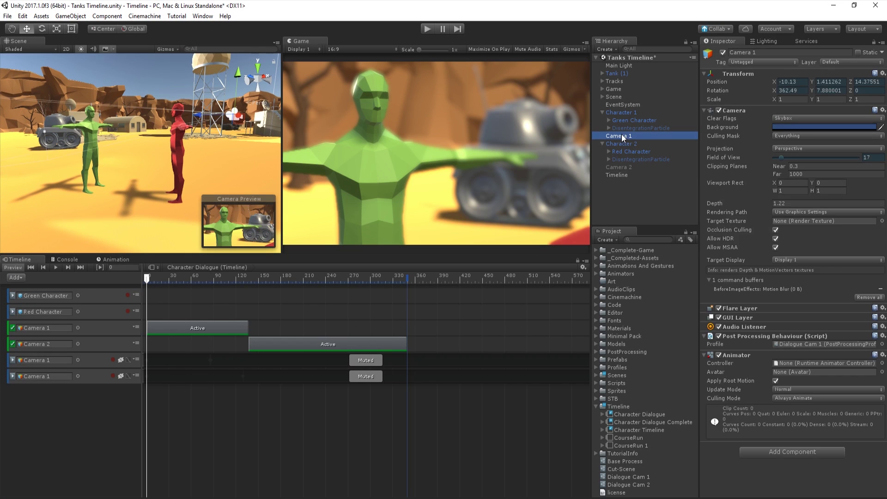
left_click(619, 167)
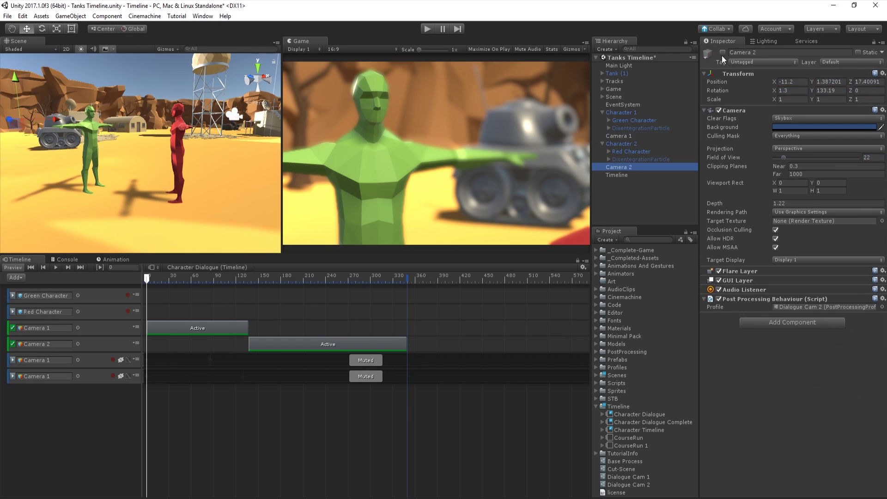
left_click(724, 52)
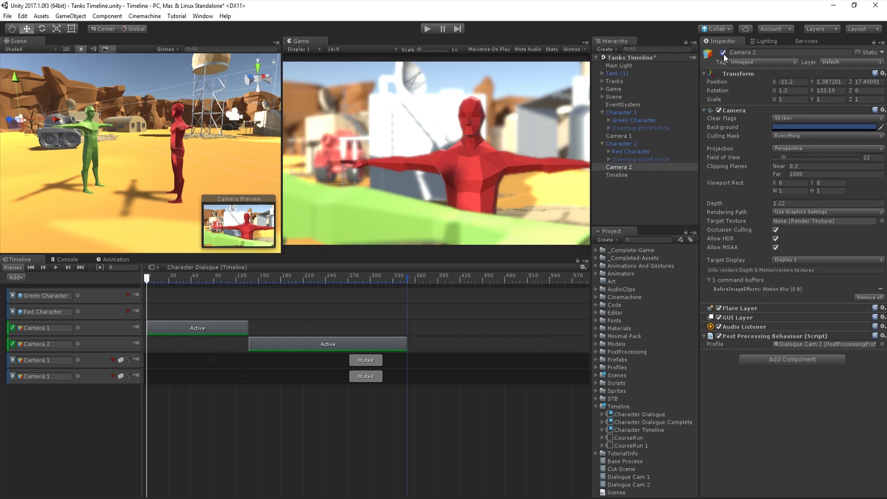
left_click(724, 53)
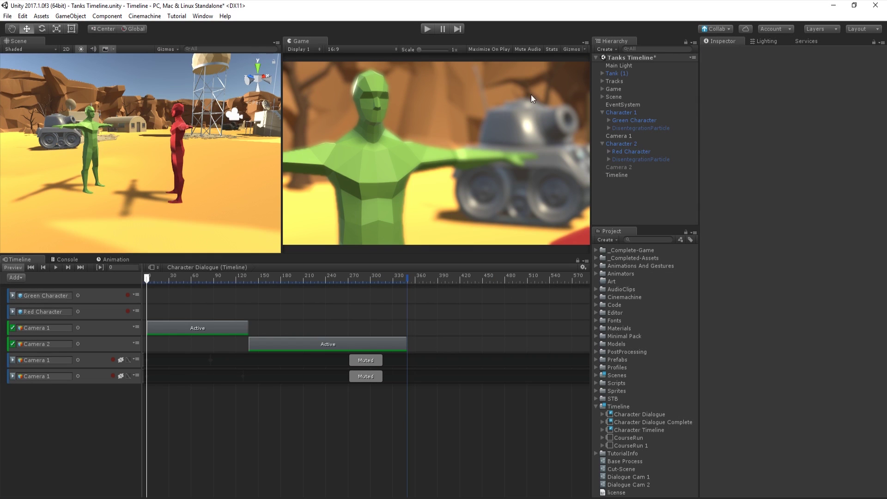
left_click(430, 29)
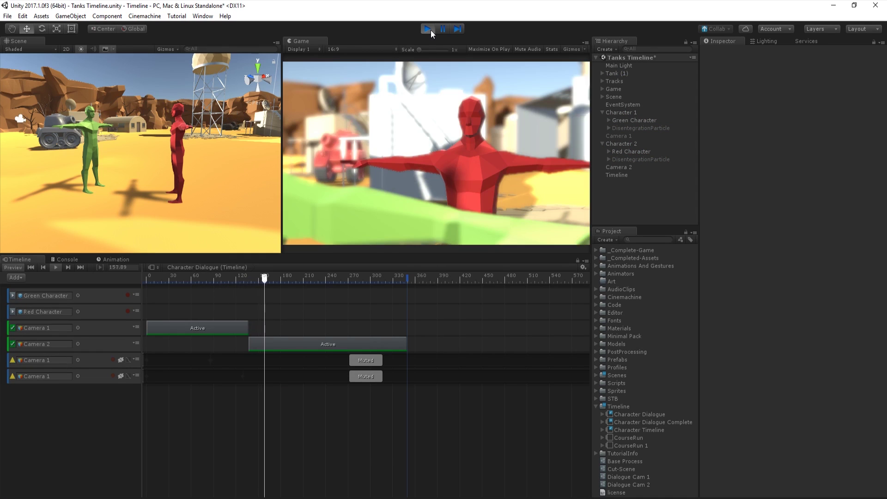
left_click(429, 29)
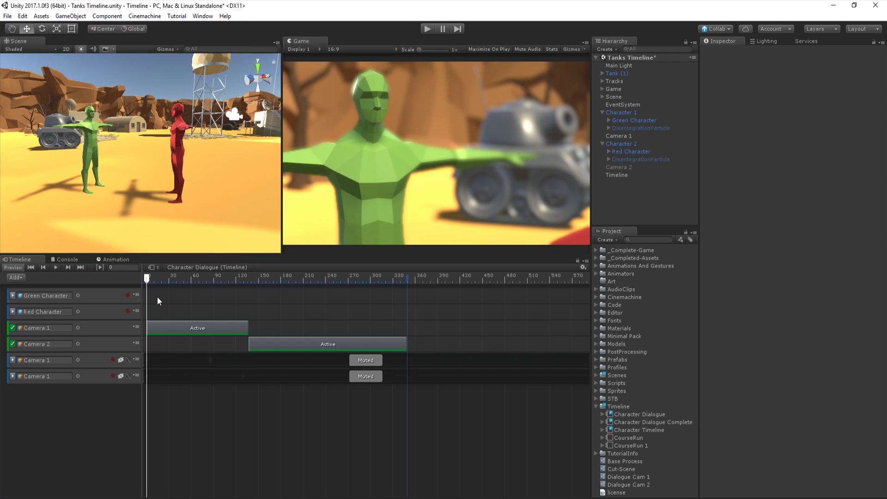
- Add a HumanoidIdle animation clip, found by searching 'idle', to the Green Character track
right_click(158, 298)
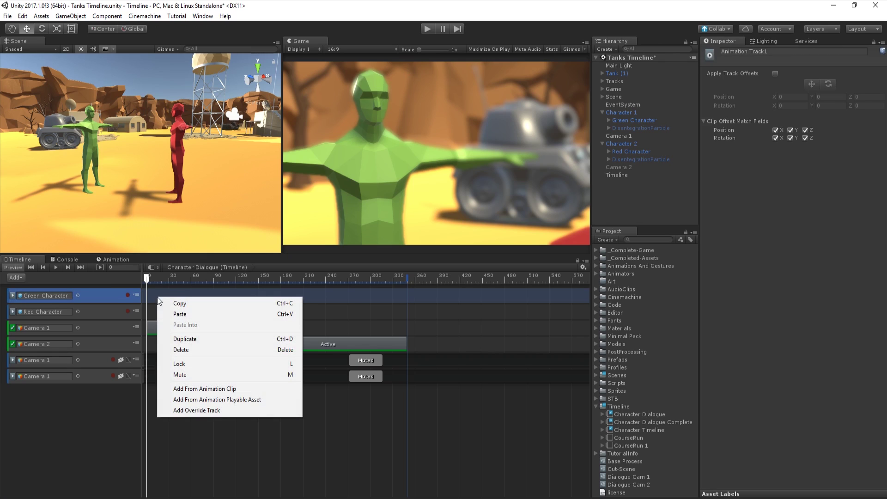
left_click(235, 390)
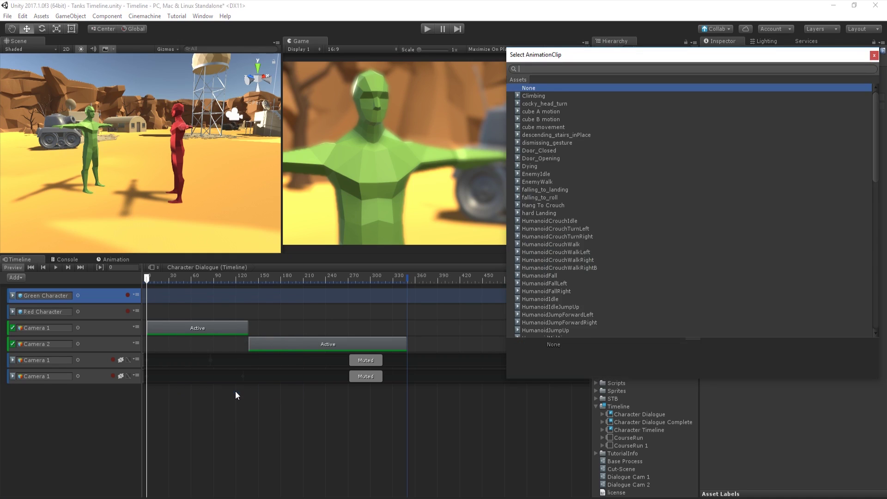
type("idle")
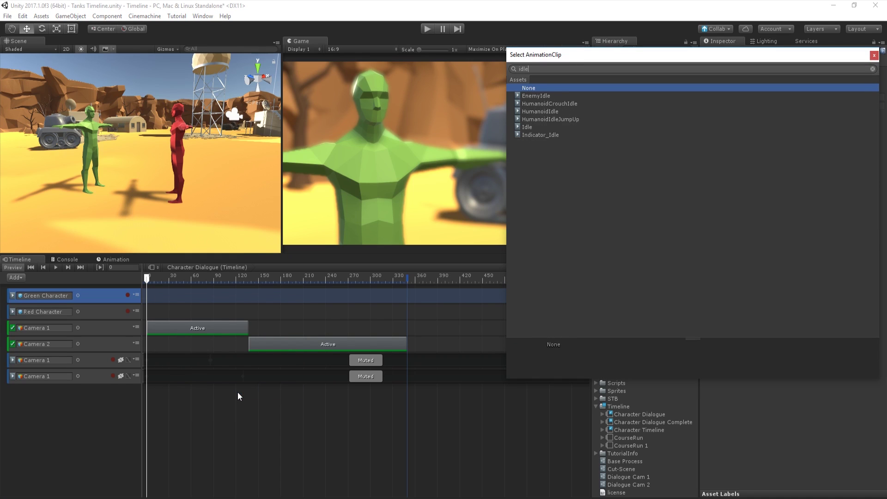
double_click(542, 112)
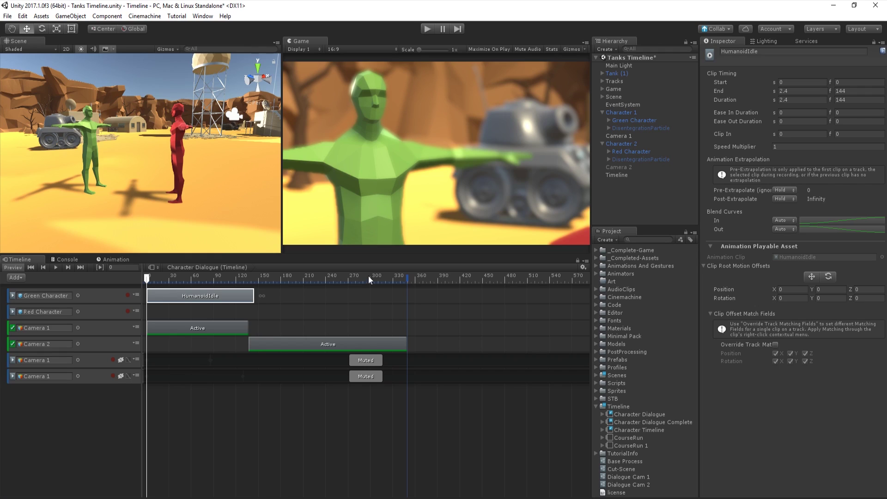
- Move and trim the Green Character's HumanoidIdle clip so it spans frames 0 to 145
left_click(173, 296)
left_click_drag(173, 296, 238, 281)
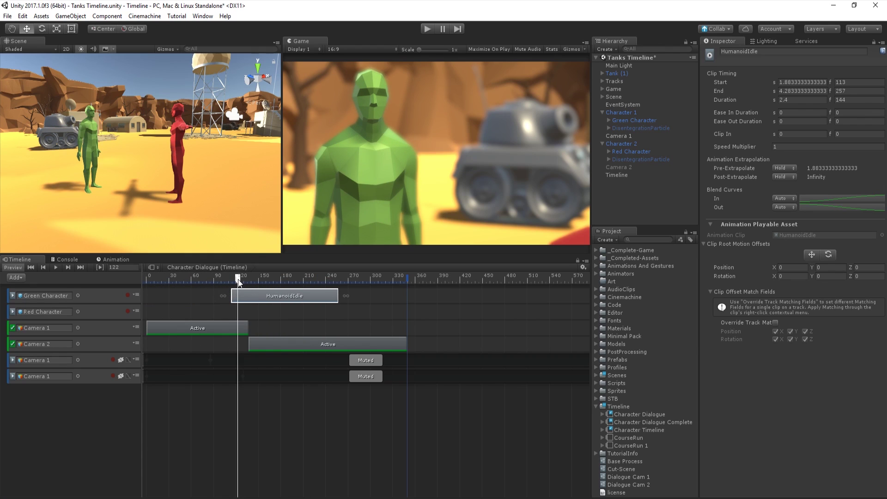
mouse_move(232, 296)
left_mouse_down()
mouse_move(209, 299)
mouse_move(263, 296)
mouse_move(210, 298)
mouse_move(232, 298)
left_mouse_up()
left_click_drag(331, 297, 227, 300)
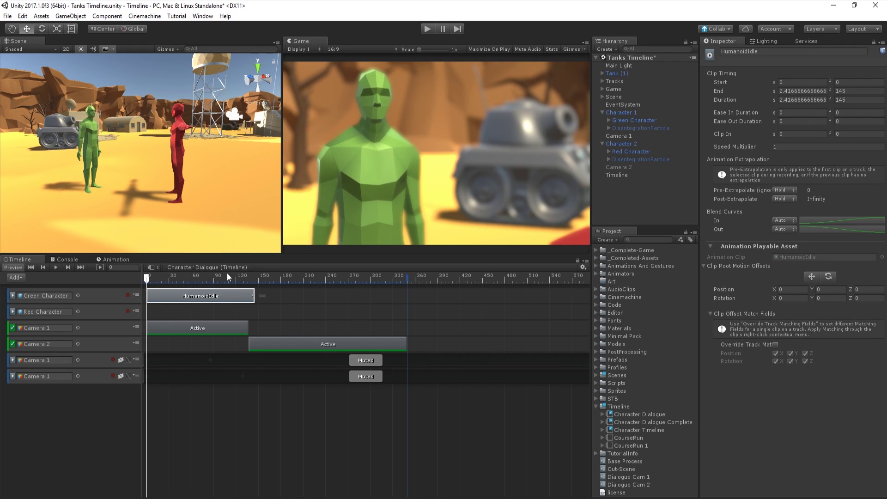
- Duplicate the HumanoidIdle clip onto the Red Character track at frame 0, then run the scene
right_click(187, 298)
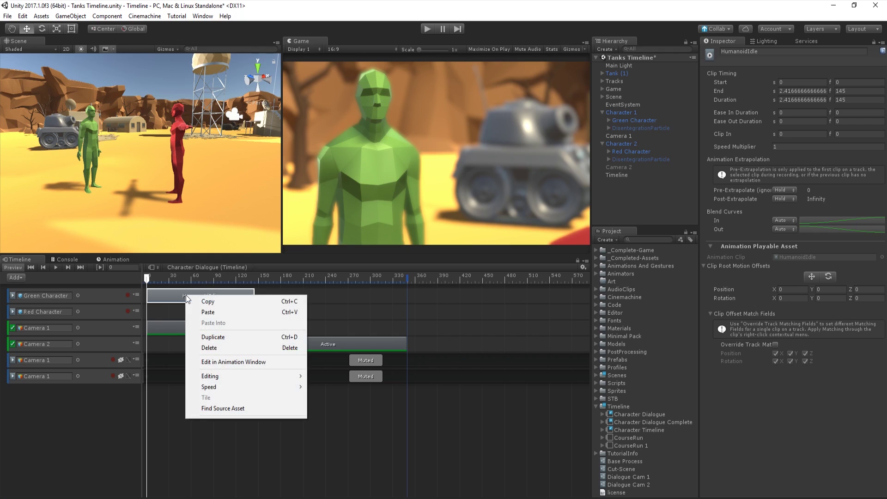
left_click(248, 336)
left_click_drag(277, 295, 176, 312)
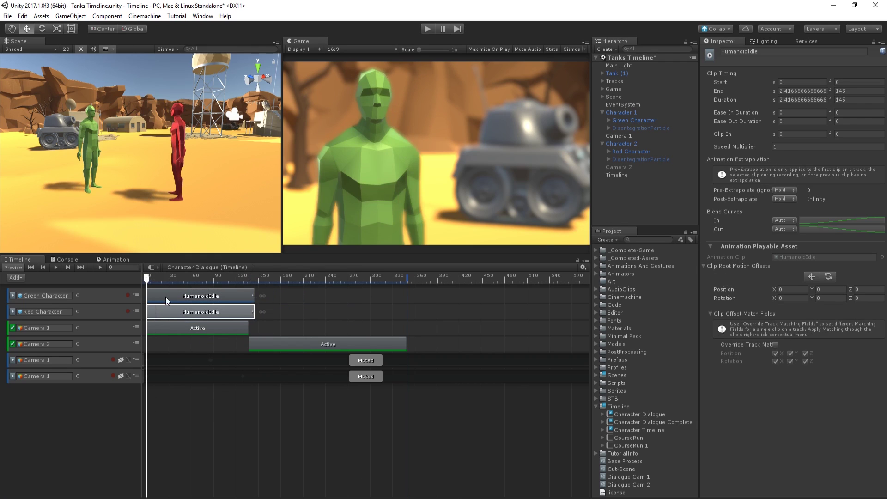
left_click(428, 28)
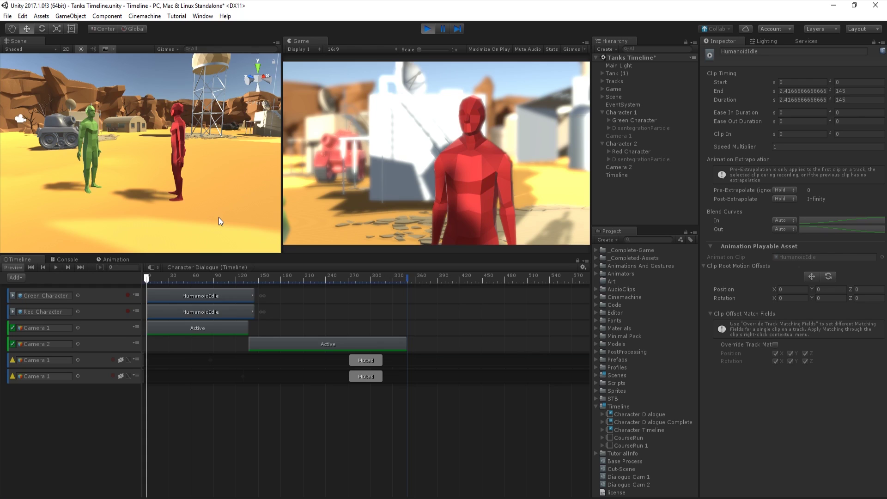
- Exit Play mode and select the Green Character's HumanoidIdle clip to show its timing in the Inspector
key("ctrl+p")
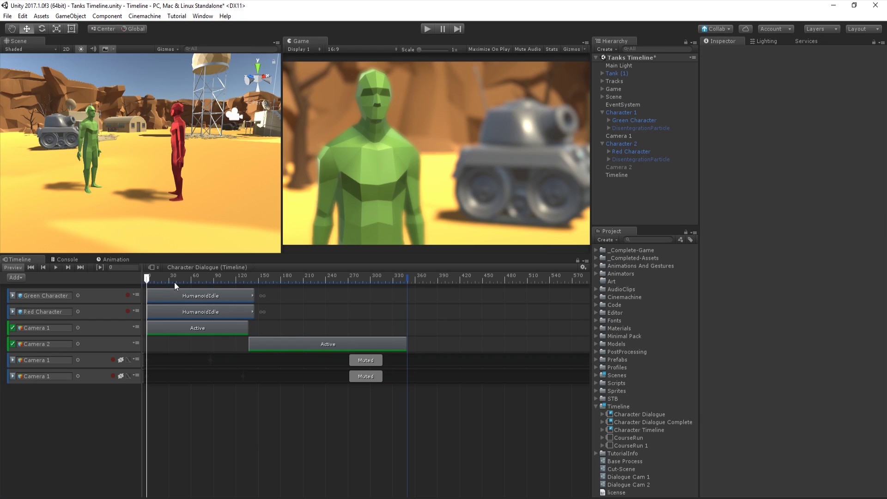
left_click(193, 299)
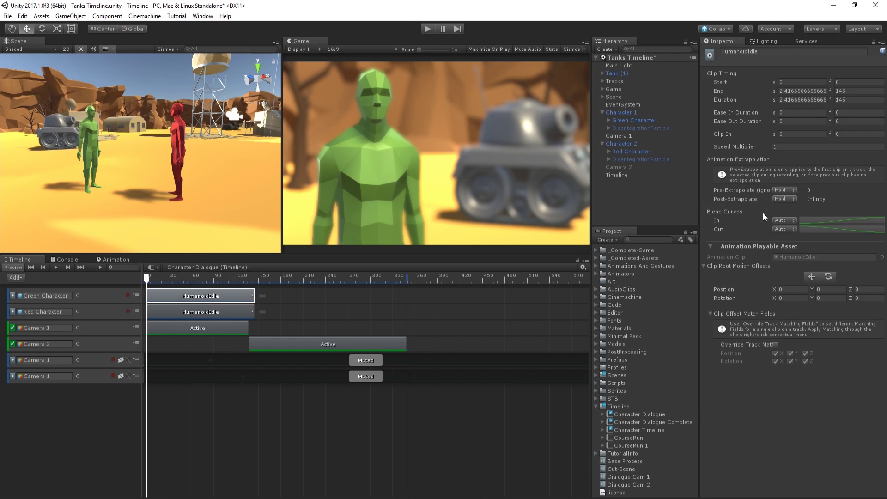
- Set Post-Extrapolate to Continue on both the Green and Red HumanoidIdle clips, then preview
left_click(788, 200)
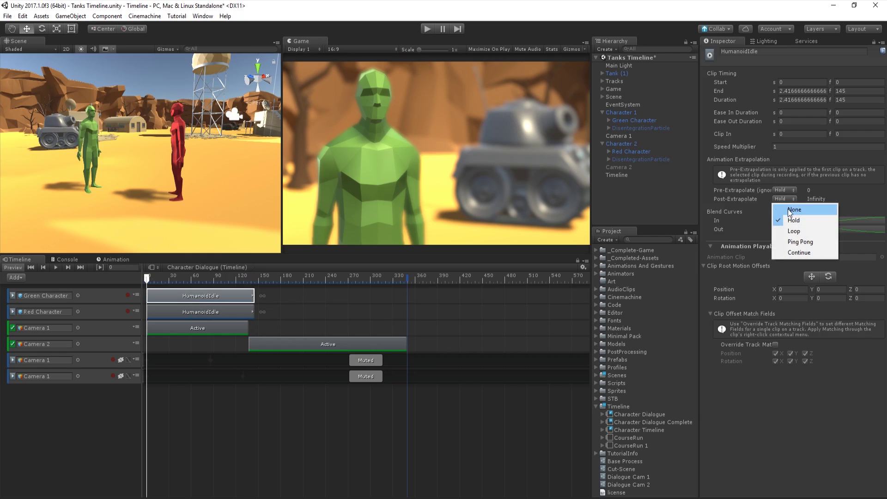
left_click(789, 253)
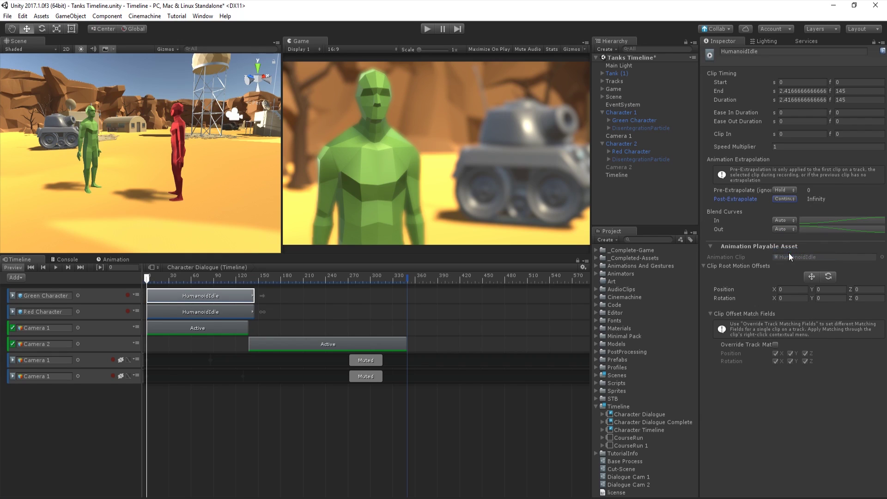
left_click(218, 314)
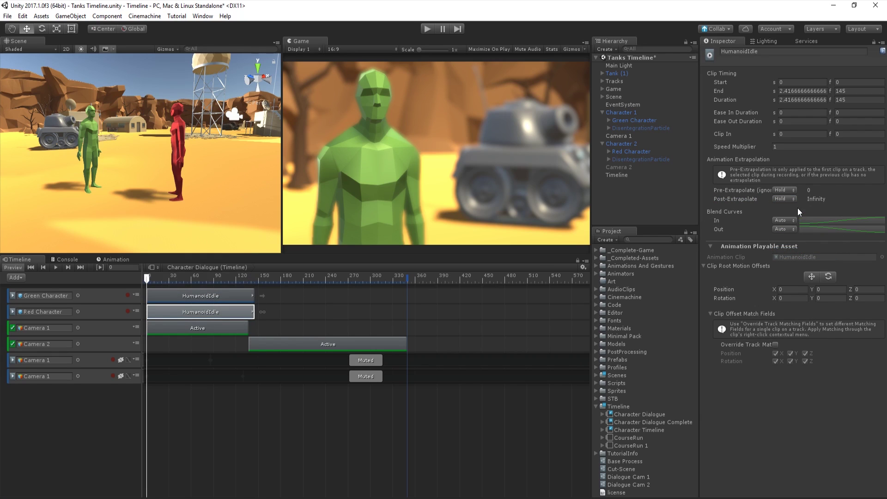
left_click(789, 199)
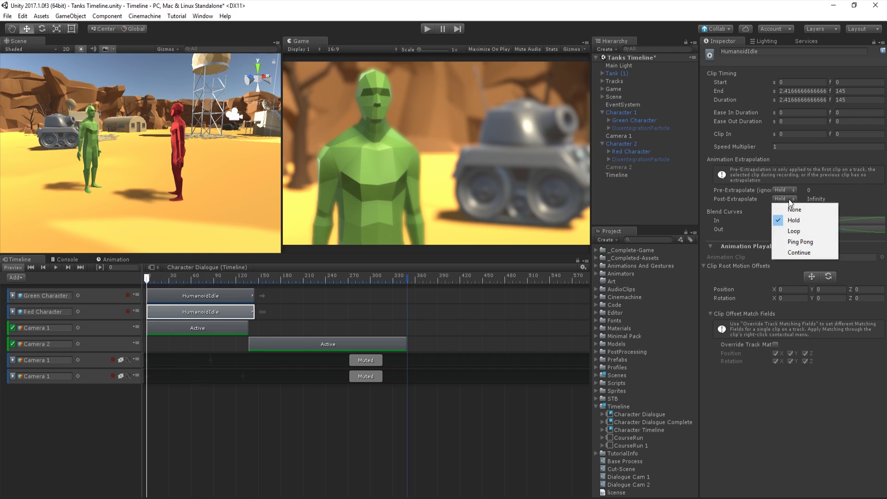
left_click(798, 253)
left_click(210, 401)
key("space")
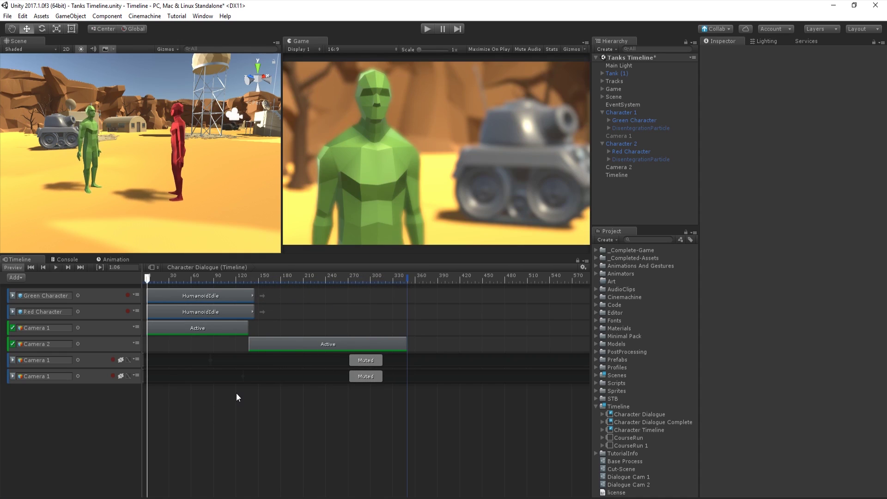
- Extend the Red idle clip to about frame 349, preview, and shorten the Green idle clip
left_click_drag(254, 312, 407, 317)
key("space")
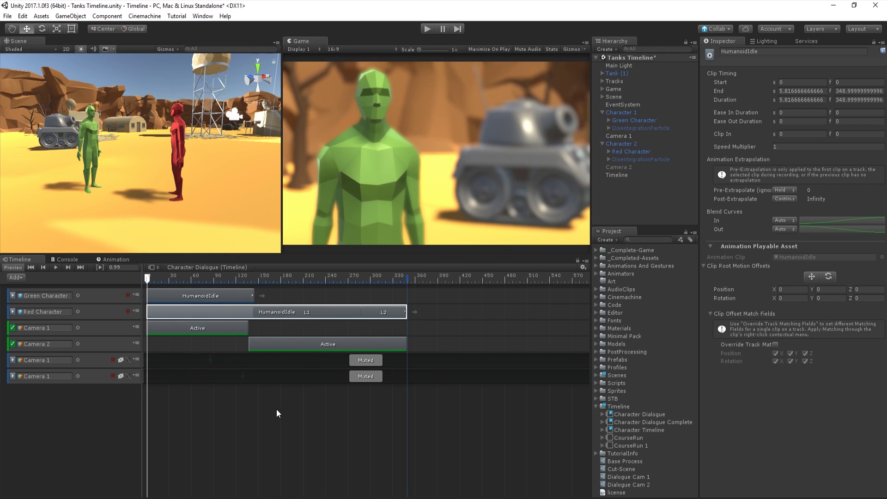
left_click_drag(253, 295, 191, 306)
- Add a WinPose animation clip to the Green Character track
left_click(224, 301)
right_click(224, 299)
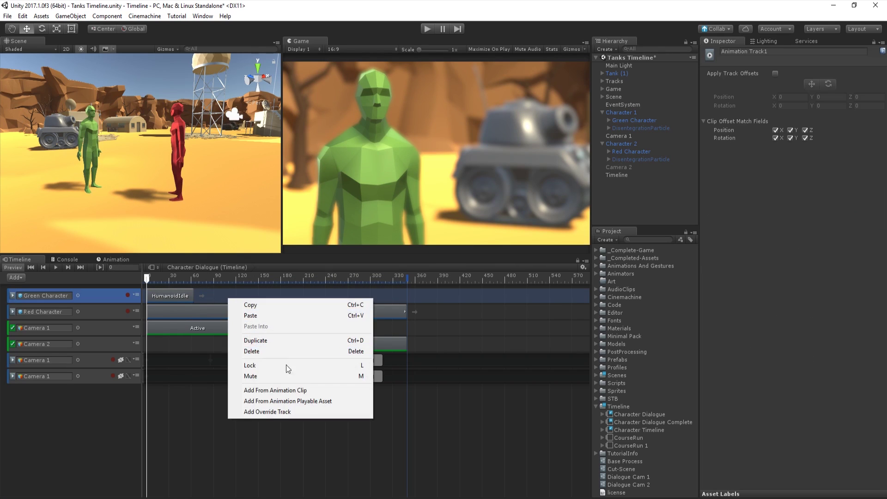
left_click(310, 383)
type("win")
key("Return")
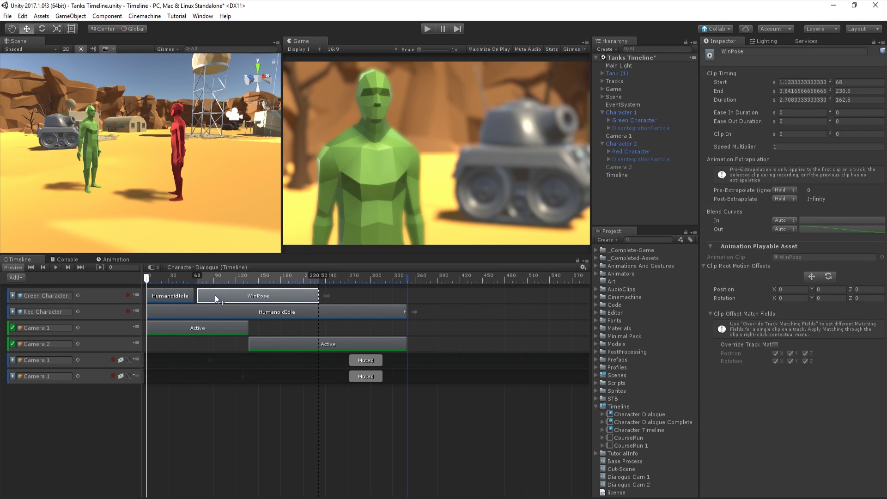
- Play the timeline to preview HumanoidIdle followed by WinPose
left_click(212, 391)
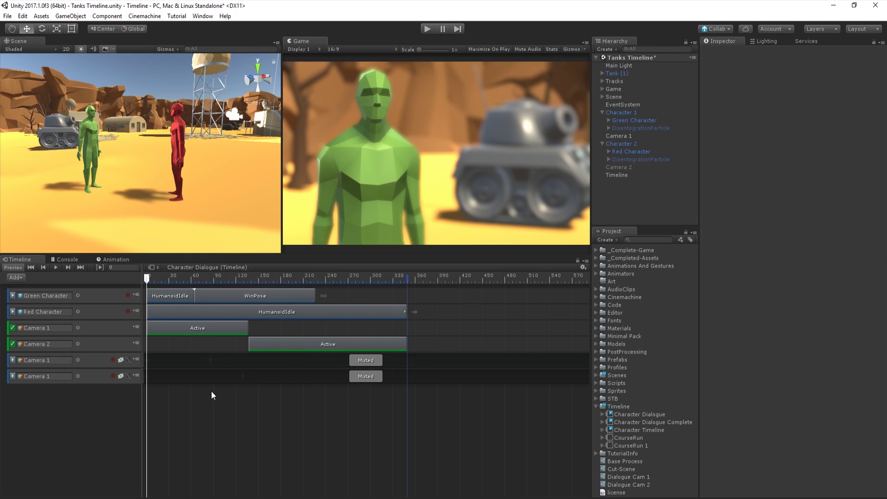
key("space")
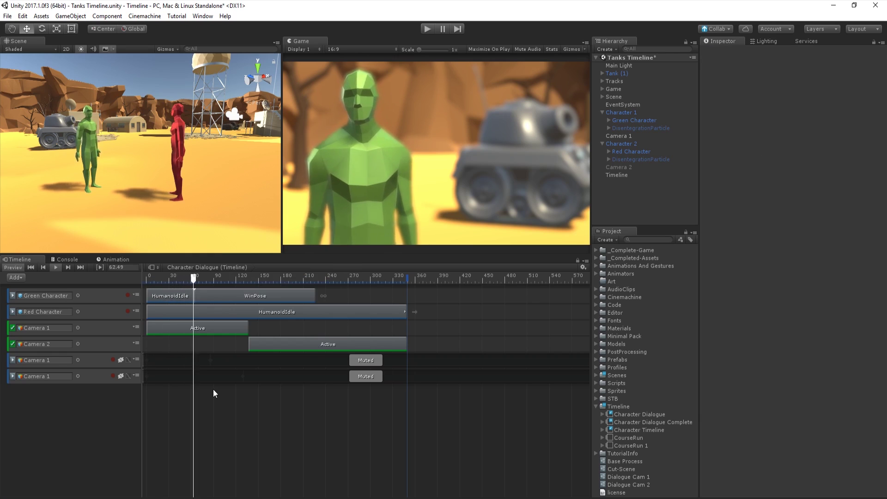
key("space")
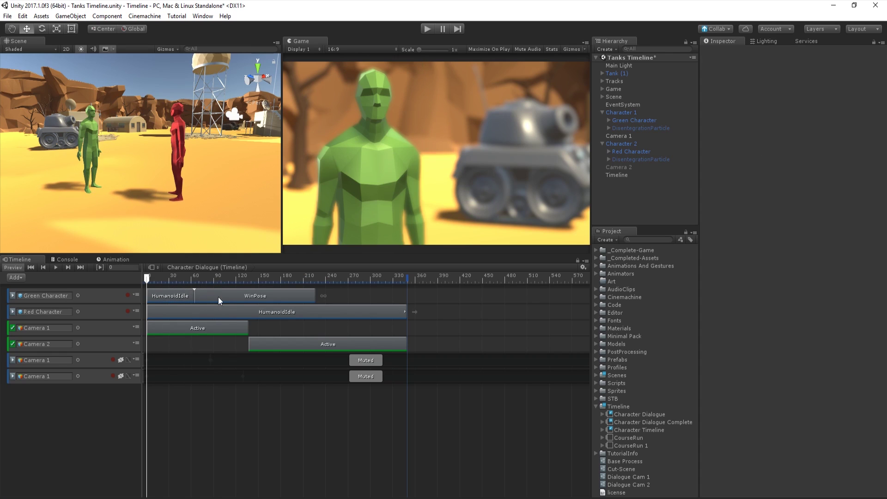
- Slide WinPose earlier to overlap HumanoidIdle for a 28-frame blend, then scrub through it
left_click(236, 300)
left_click_drag(236, 301, 215, 301)
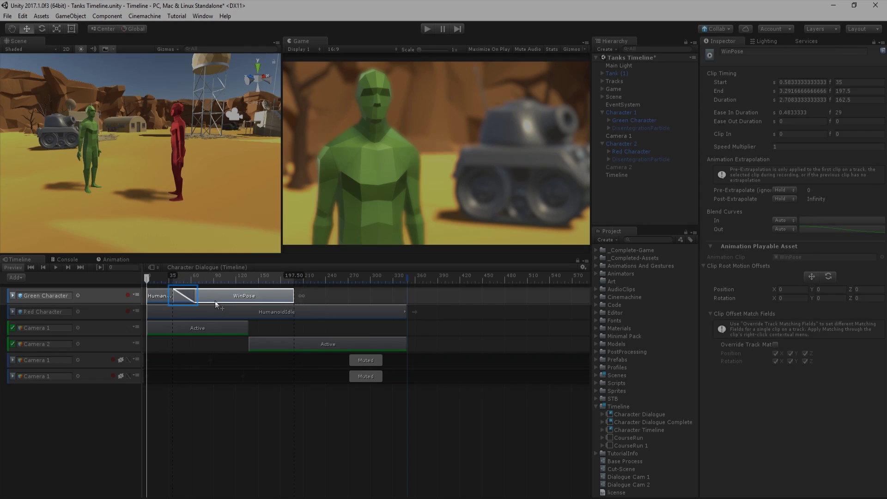
left_click(258, 448)
key("space")
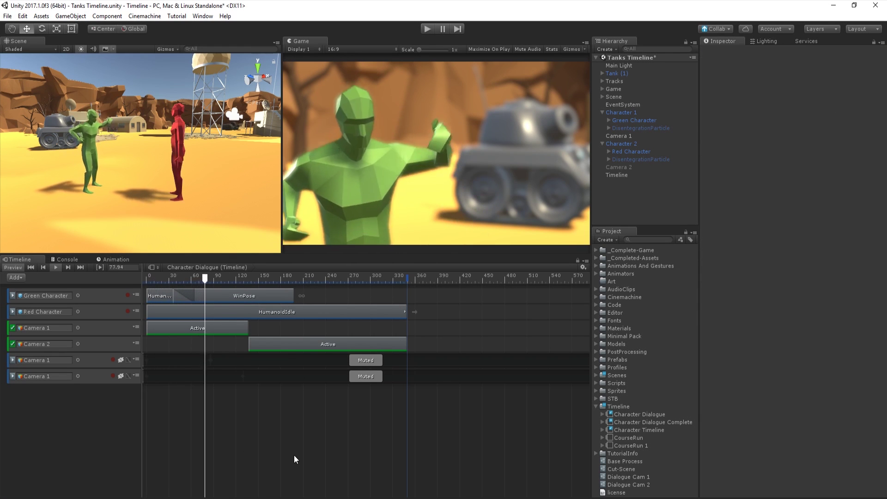
left_click(204, 277)
left_click_drag(203, 280, 205, 299)
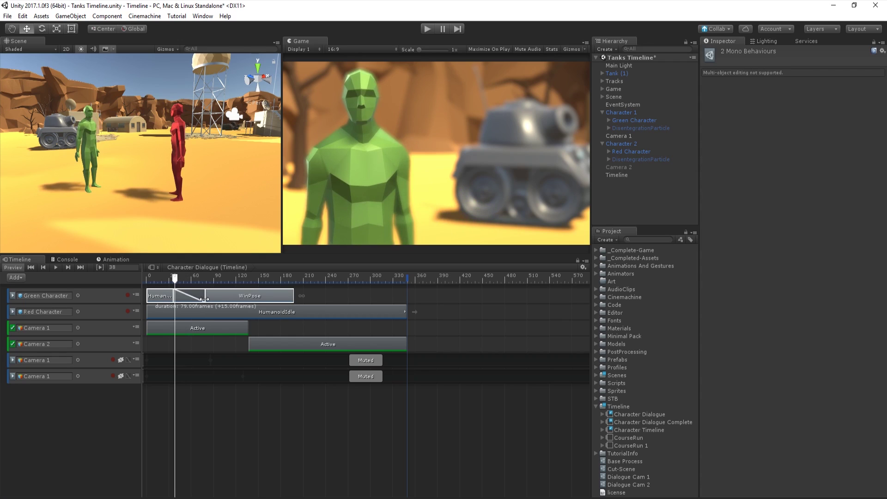
key("ctrl+z")
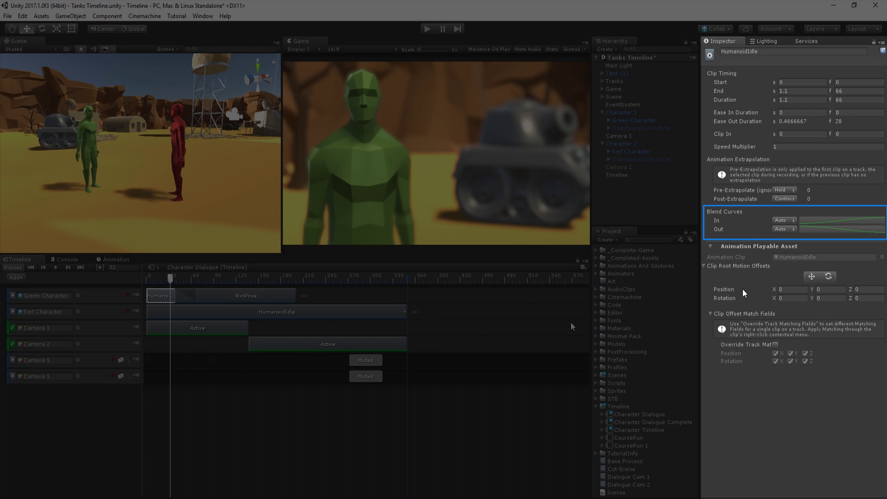
- Set the HumanoidIdle Blend Out curve to Manual and reshape it with linear and ease-in presets and a new key
left_click(785, 229)
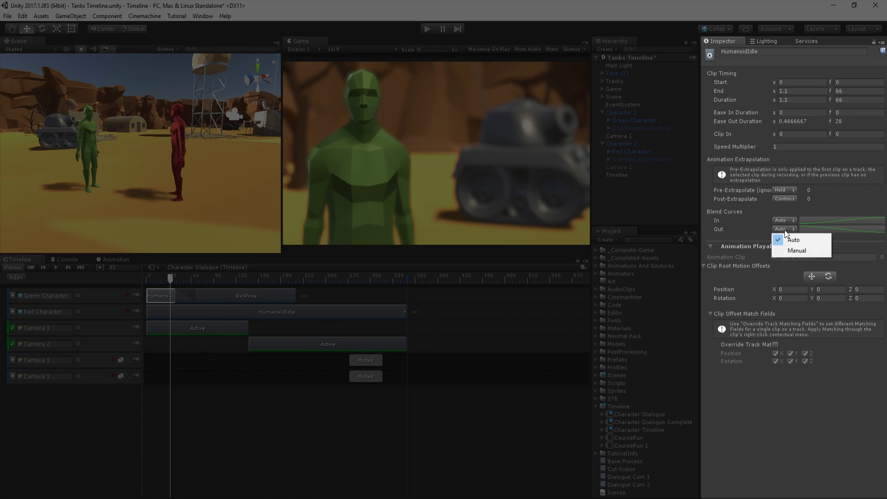
left_click(792, 250)
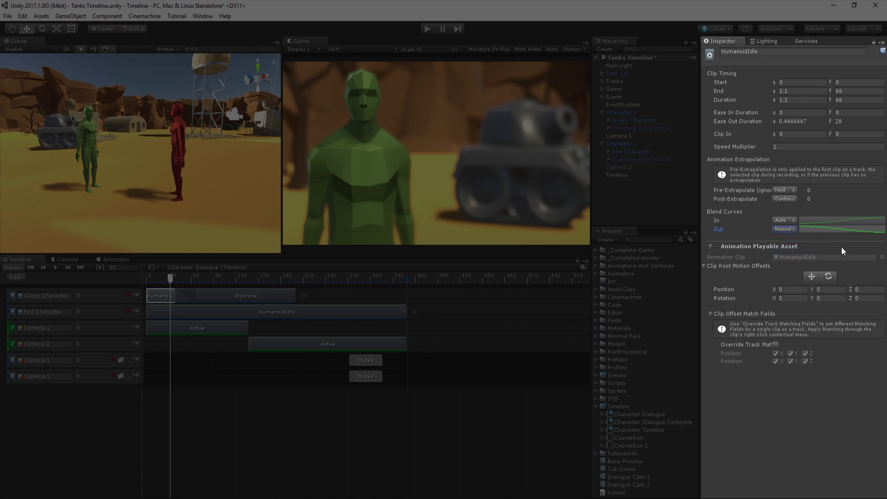
left_click(839, 229)
left_click(782, 490)
left_click(801, 489)
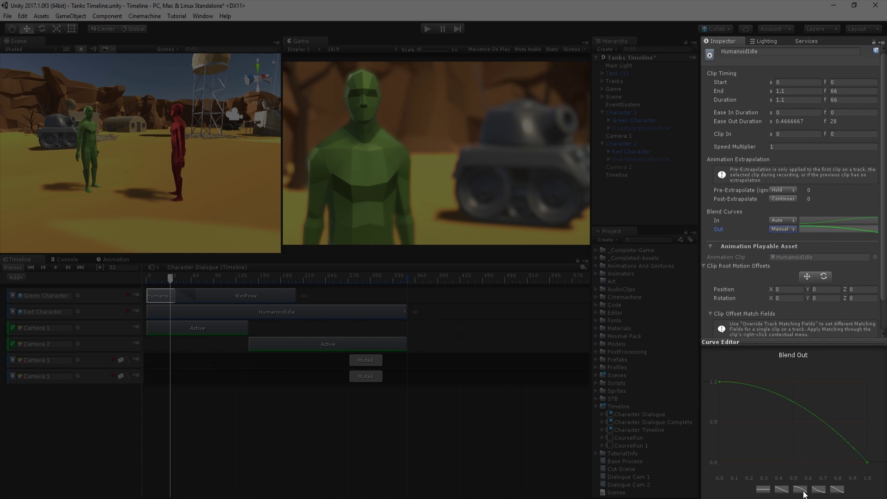
right_click(770, 389)
left_click(773, 394)
left_click_drag(767, 390, 793, 406)
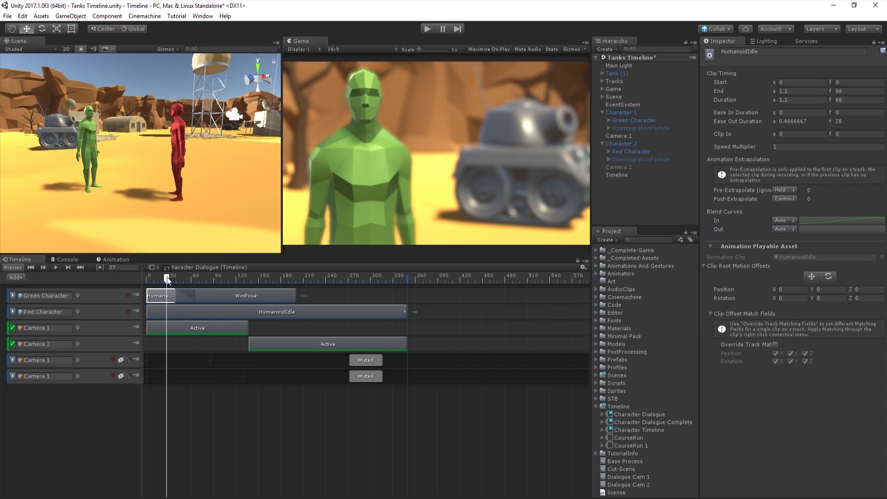
left_click_drag(170, 278, 135, 279)
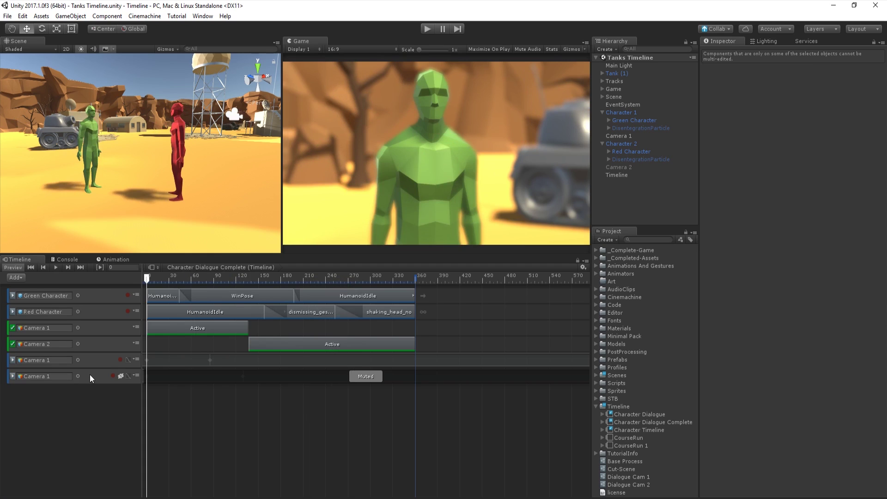
- Unmute the lower Camera 1 track and convert both Camera 1 recordings into Shot 1 and Shot 2 clips
left_click(90, 374)
key("m")
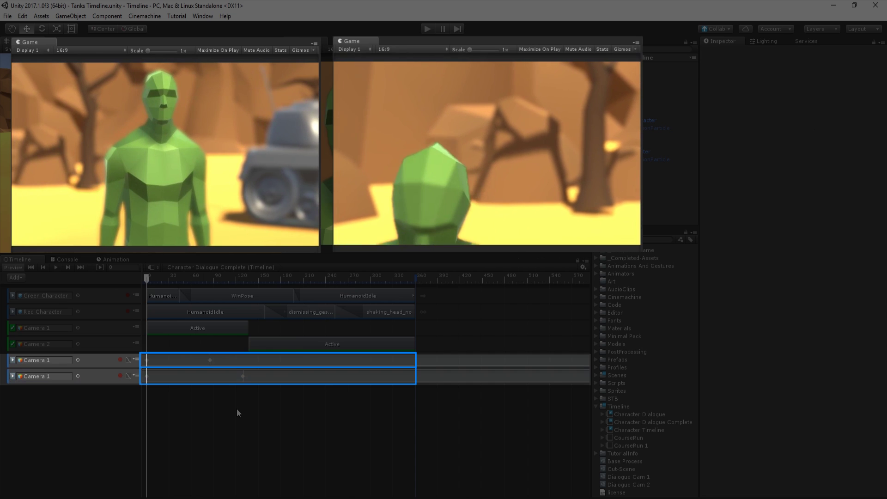
left_click(170, 359)
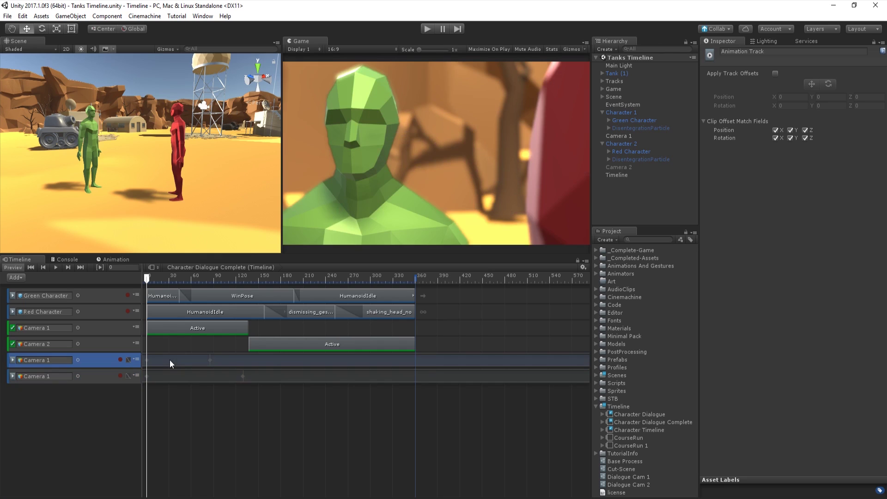
right_click(170, 360)
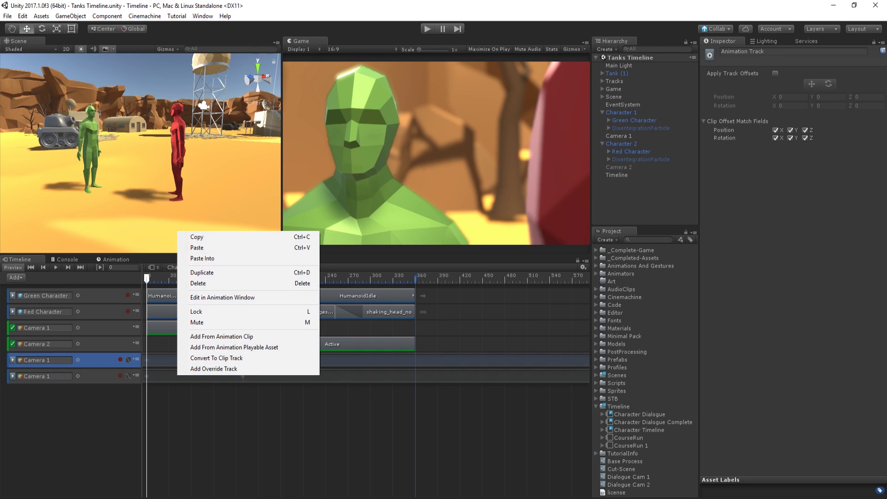
left_click(207, 357)
right_click(174, 376)
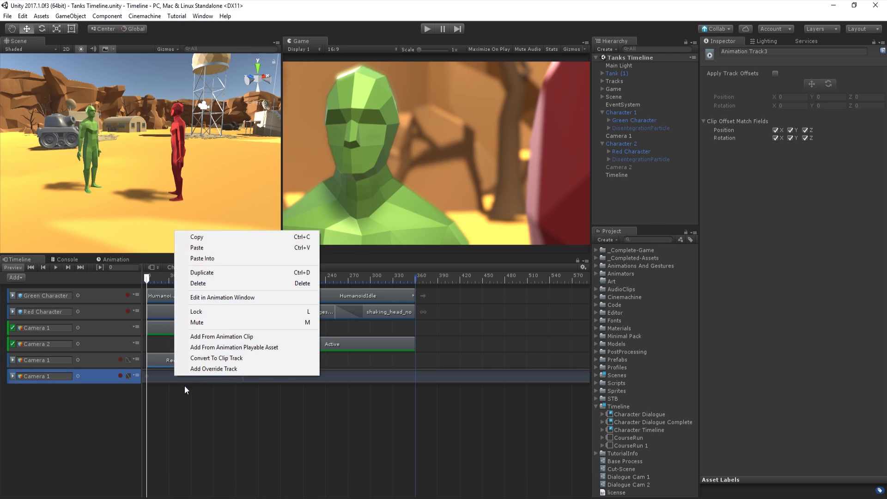
left_click(207, 358)
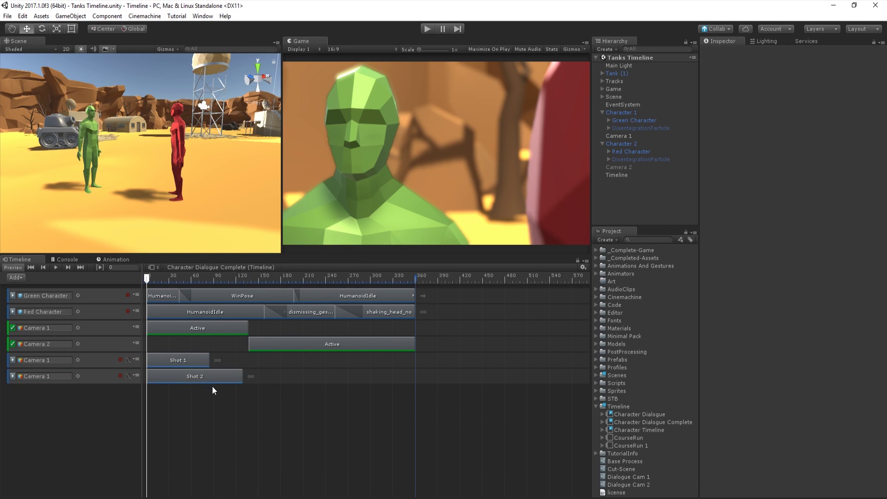
- Move Shot 2 onto the upper Camera 1 track after Shot 1, delete the empty track, and play
left_click_drag(195, 379, 276, 362)
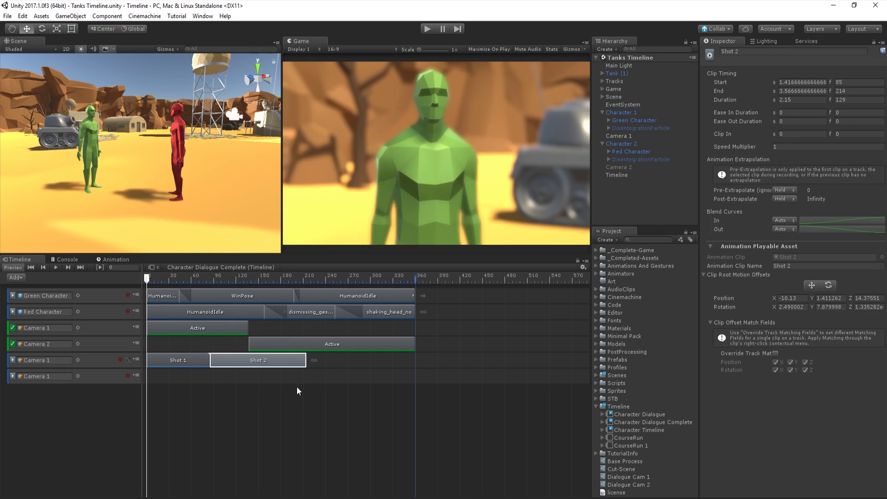
left_click(225, 407)
left_click(104, 375)
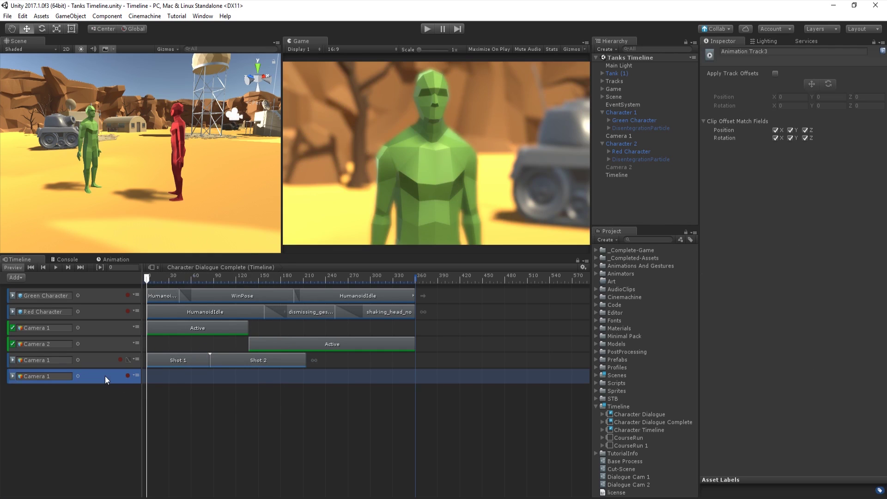
right_click(104, 376)
left_click(141, 429)
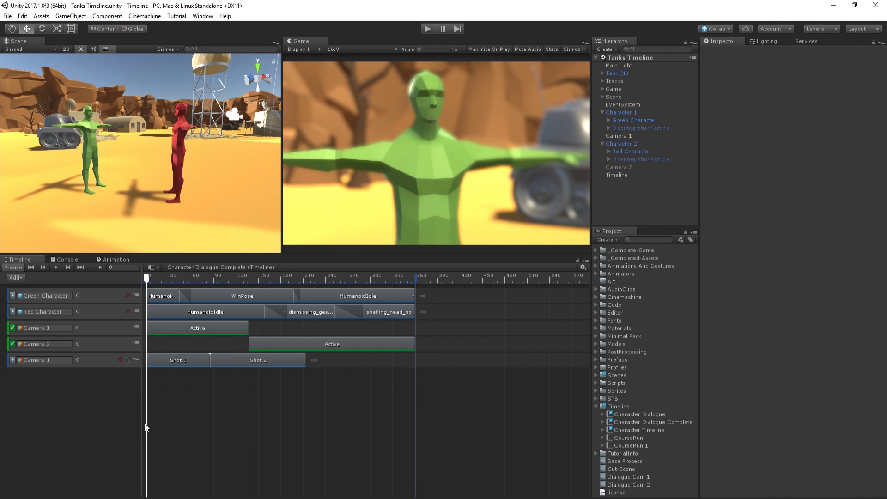
key("space")
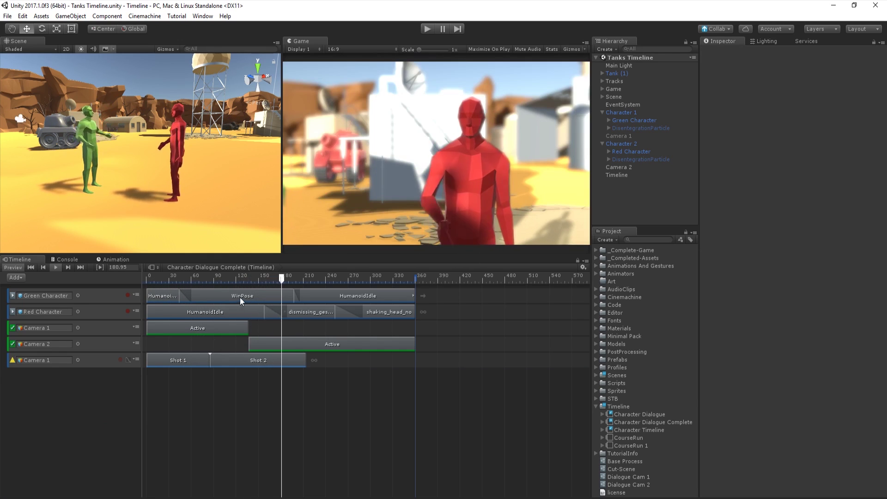
- Shorten Shot 1 and slide Shot 2 earlier so they sit back to back, then preview the cut
left_click_drag(182, 279, 133, 279)
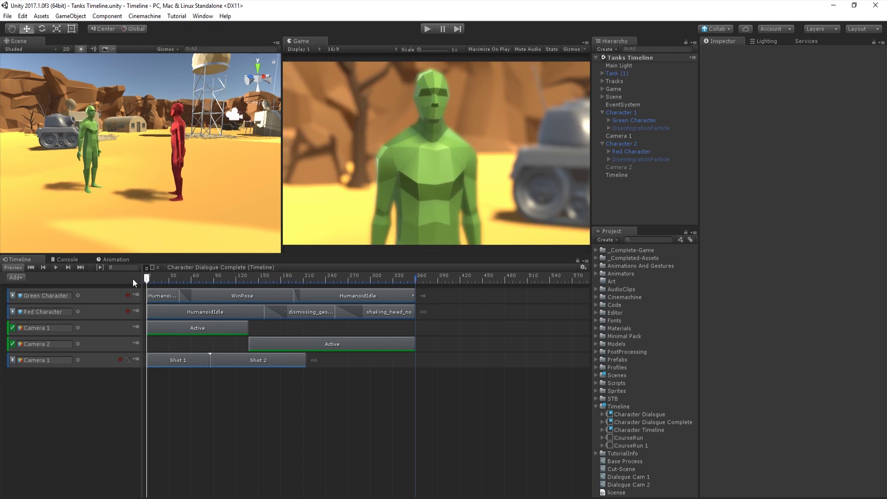
mouse_move(209, 362)
left_mouse_down()
mouse_move(185, 361)
mouse_move(223, 364)
mouse_move(206, 365)
left_mouse_up()
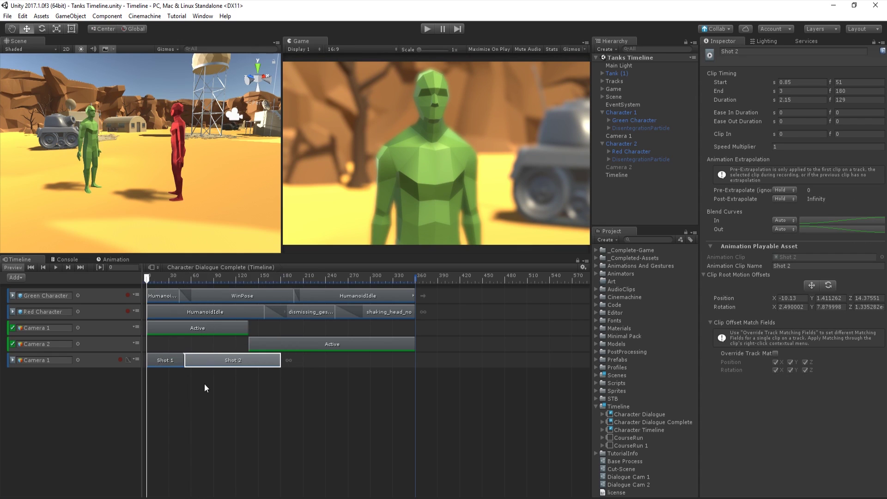
left_click(257, 387)
key("space")
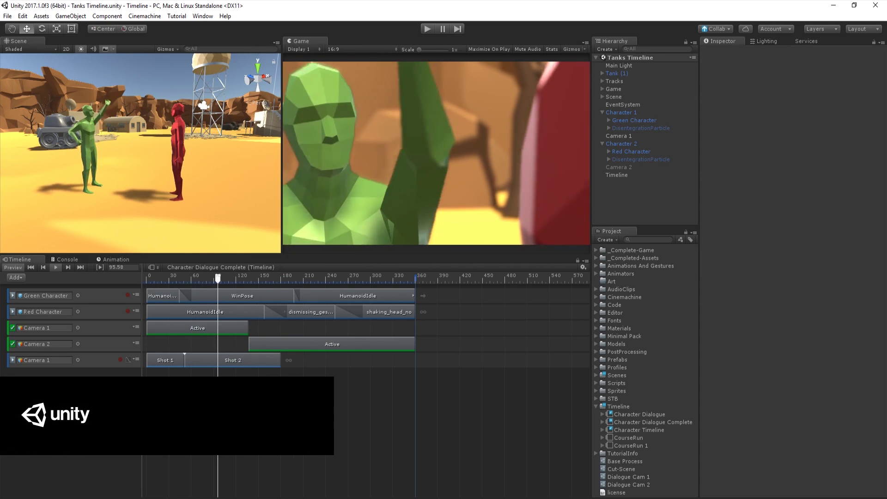
key("space")
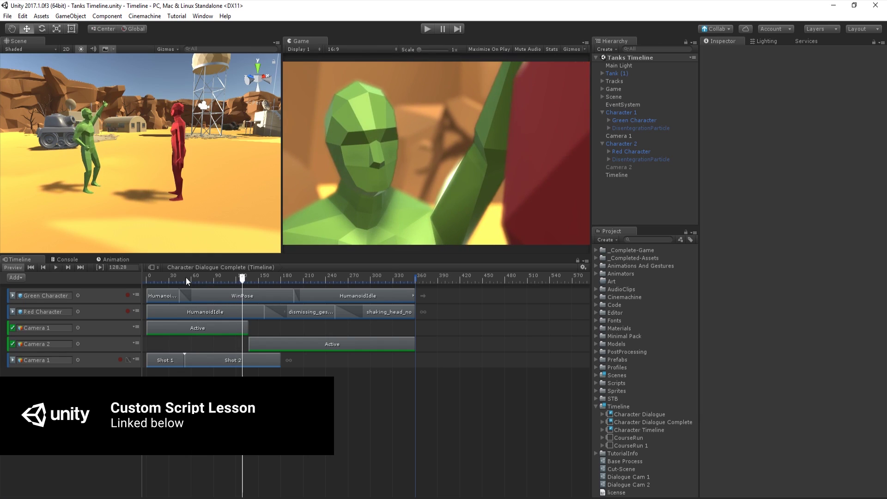